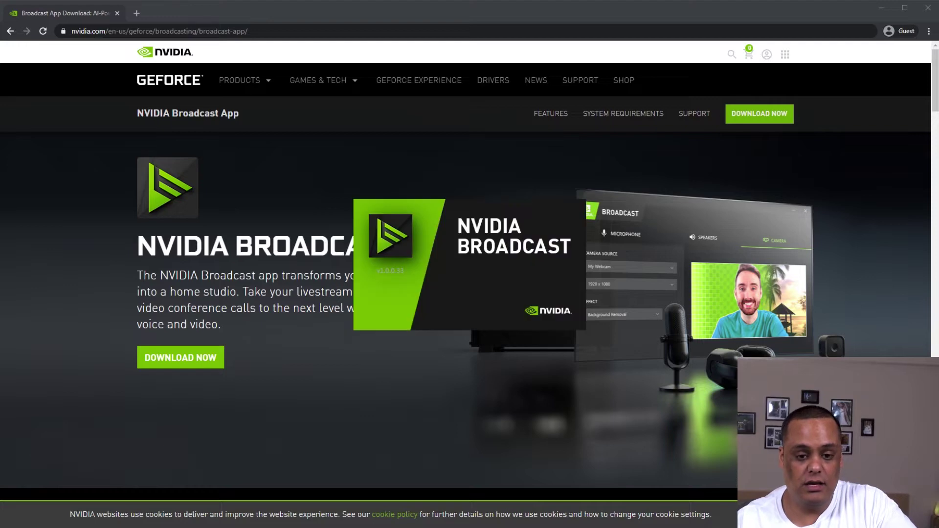
Clear the browser away, move the NVIDIA Broadcast window fully into view and show its camera settings
click(880, 11)
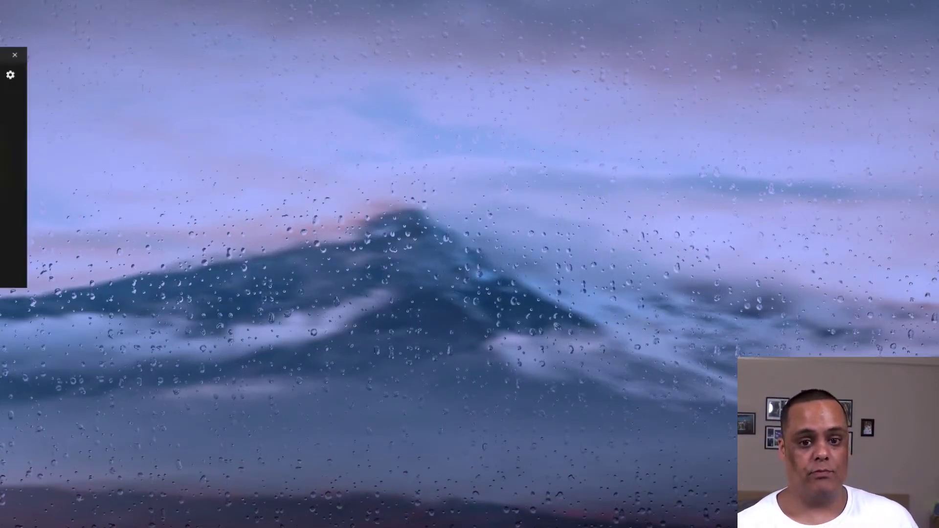
drag(380, 115, 482, 113)
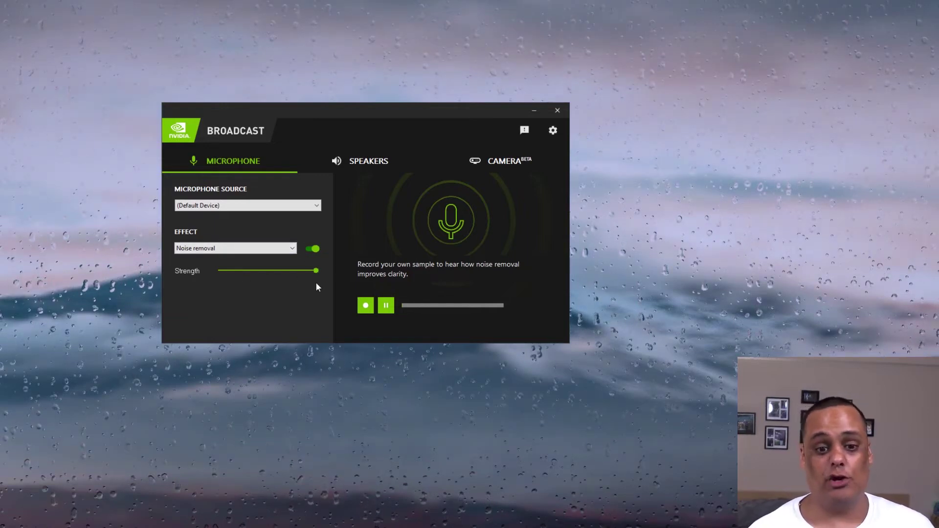
click(387, 304)
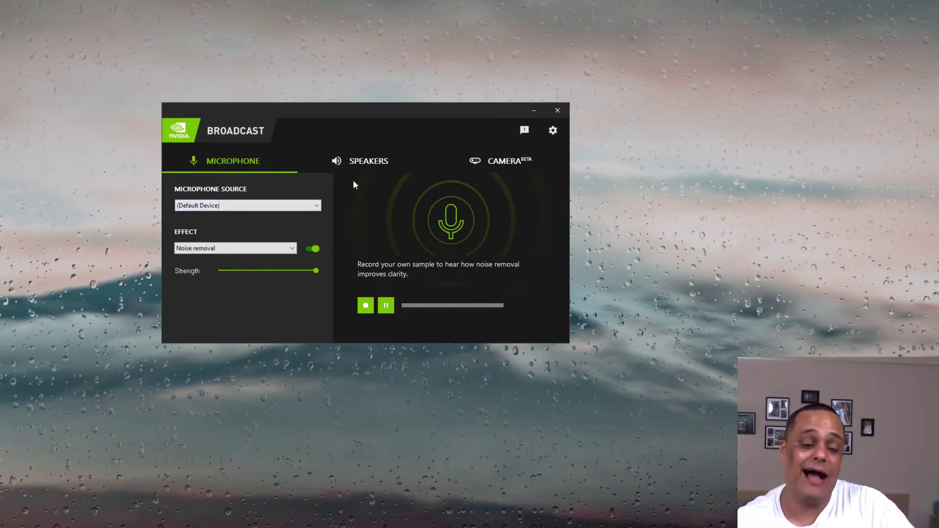
click(506, 162)
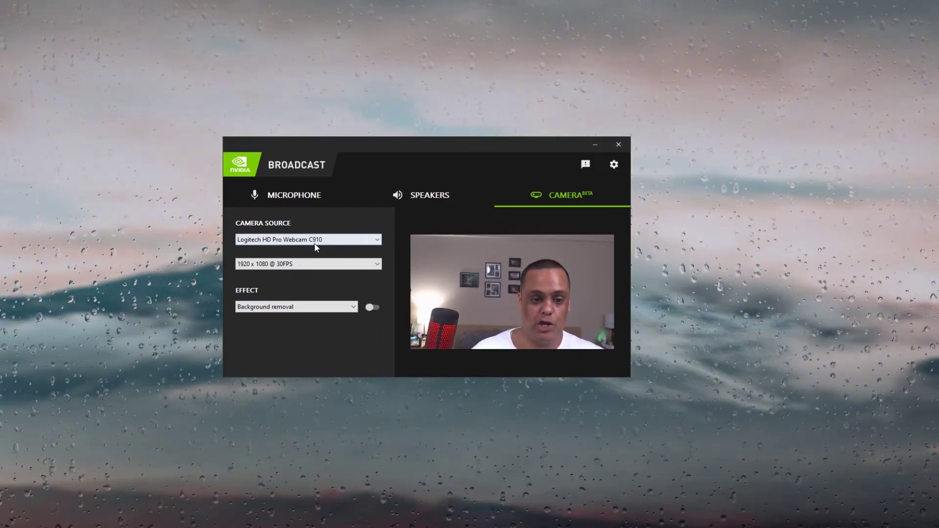
Review the available camera sources, set the camera resolution to 1920 x 1080 @ 30FPS and dismiss the notice
click(288, 240)
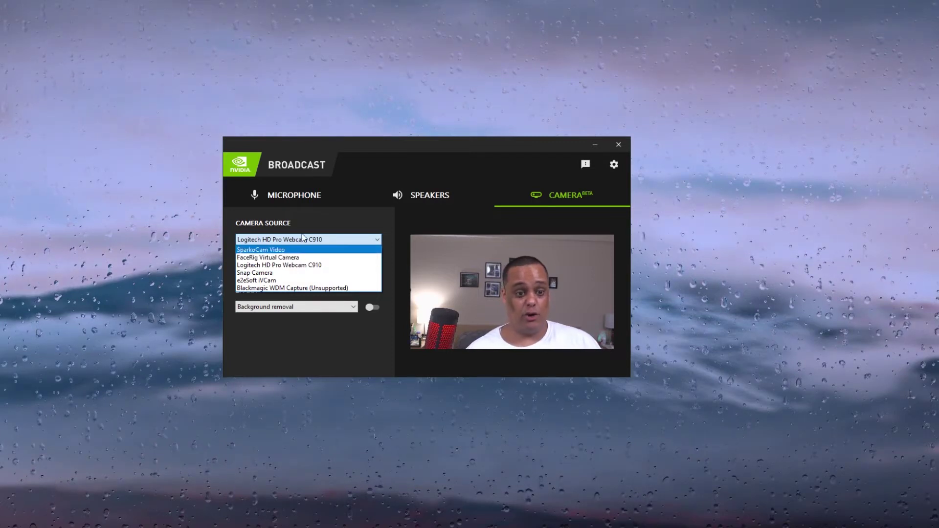
click(303, 239)
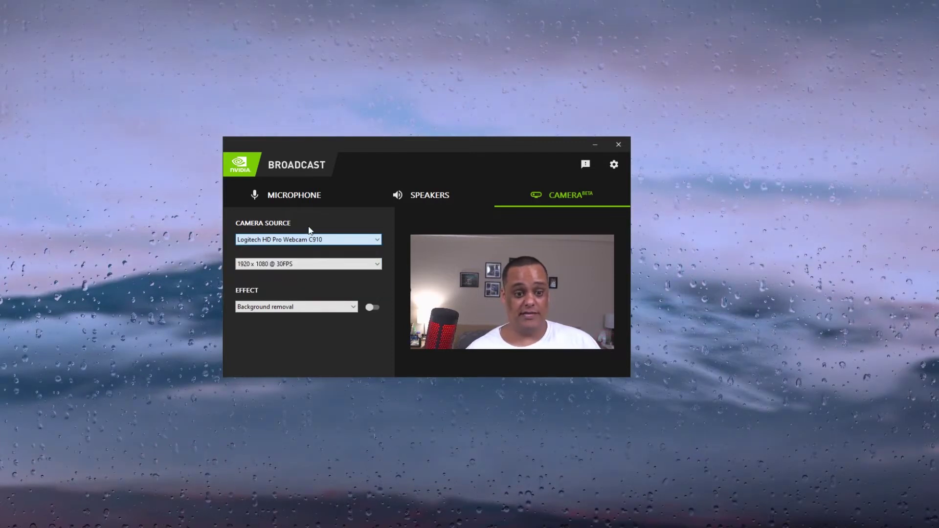
click(283, 268)
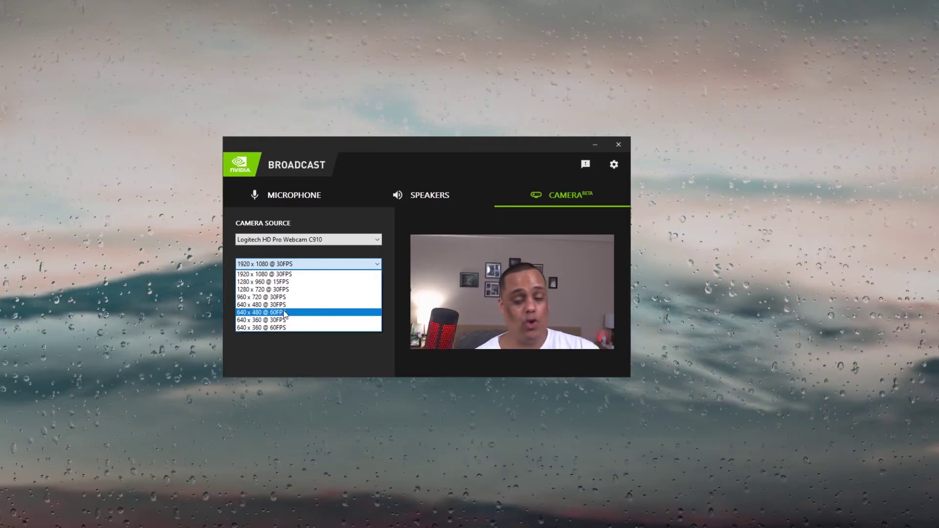
click(283, 275)
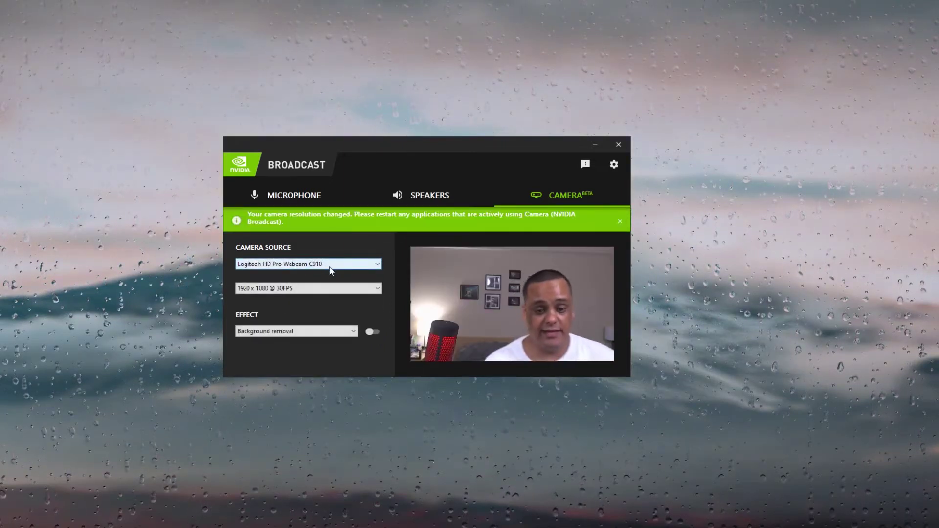
click(621, 221)
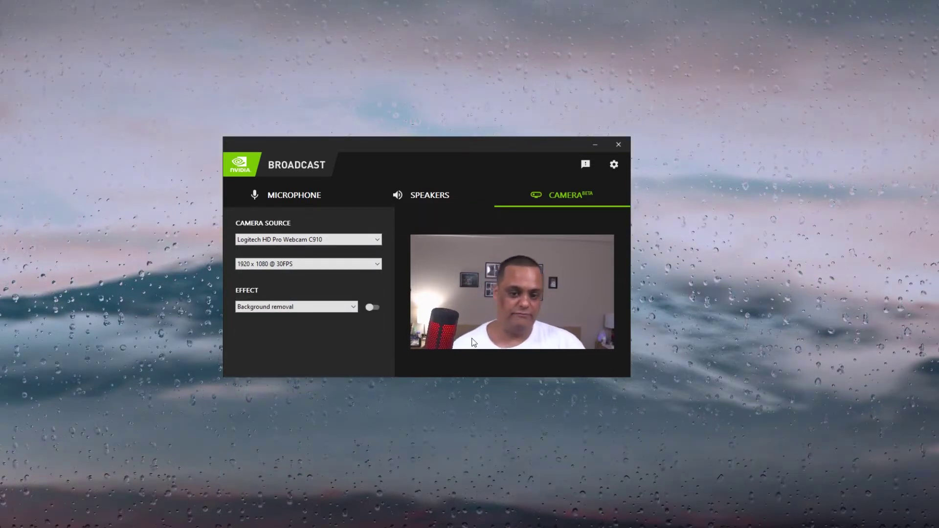
Choose the Auto frame camera effect and toggle it on and off to compare, leaving it enabled
click(327, 309)
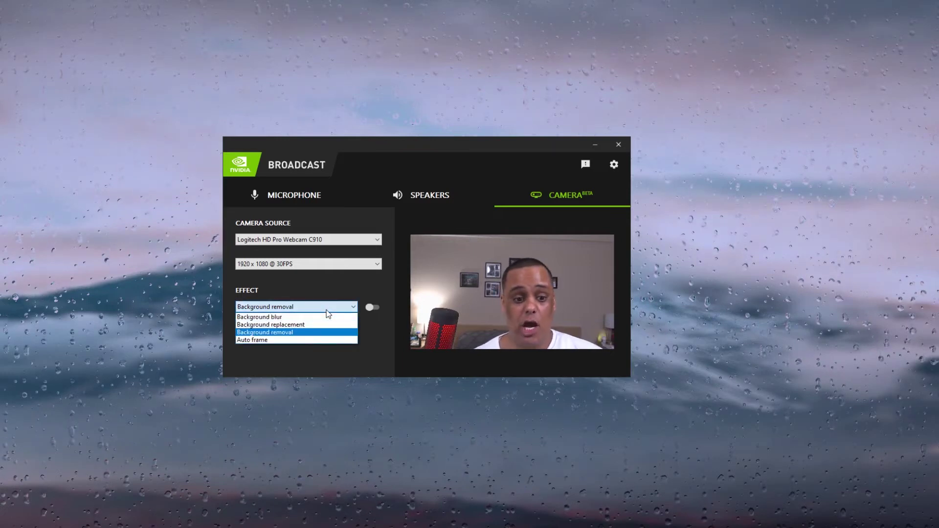
click(270, 340)
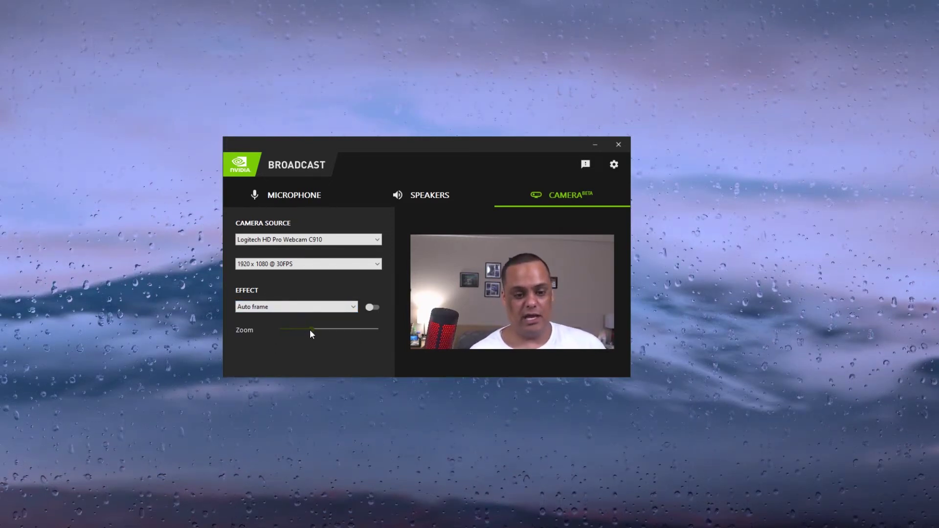
click(368, 309)
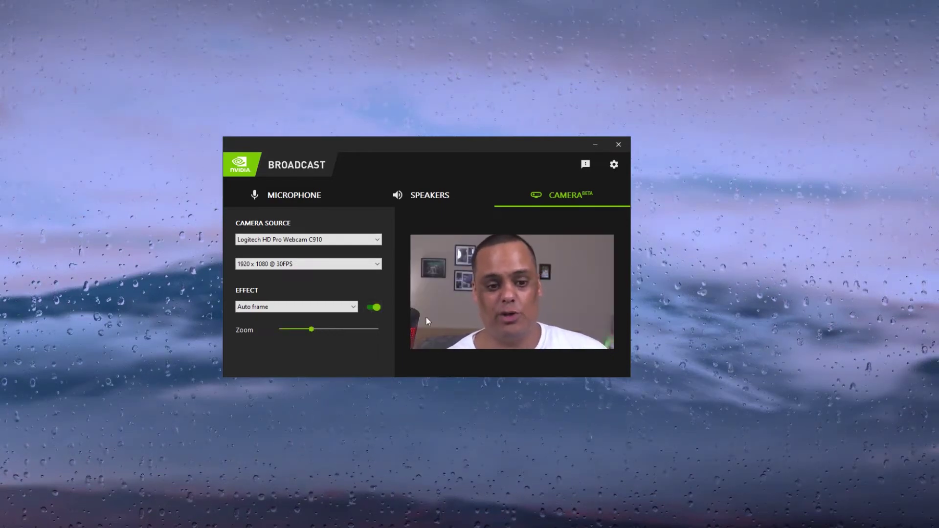
click(372, 308)
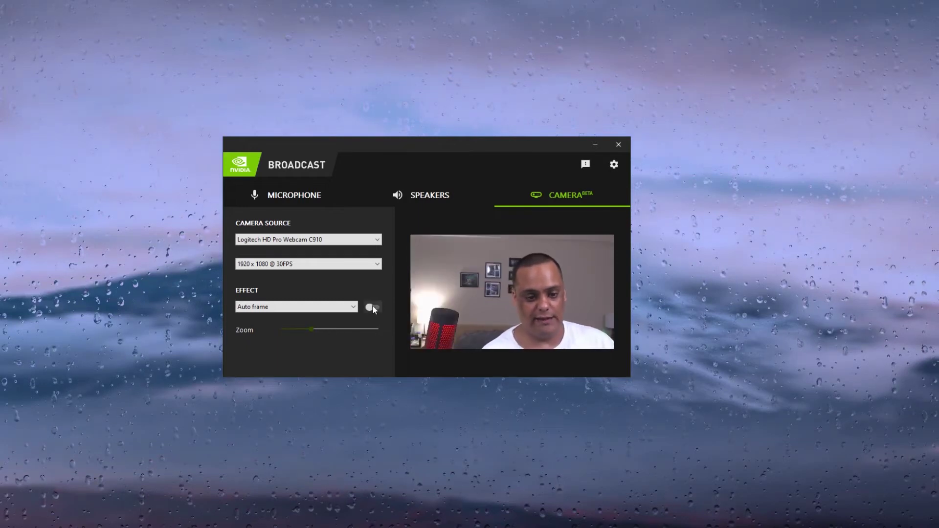
click(371, 307)
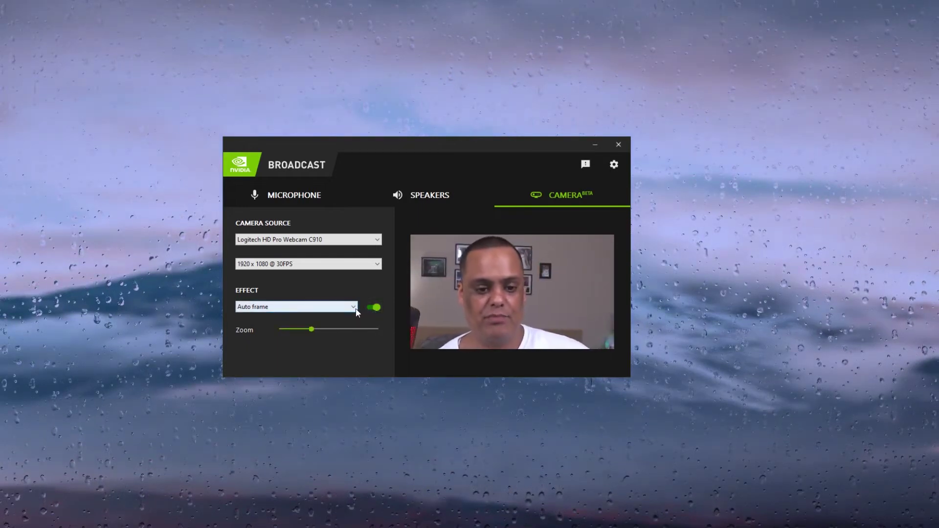
Switch the camera effect to Background blur, compare the strength extremes and leave the strength at maximum
click(357, 310)
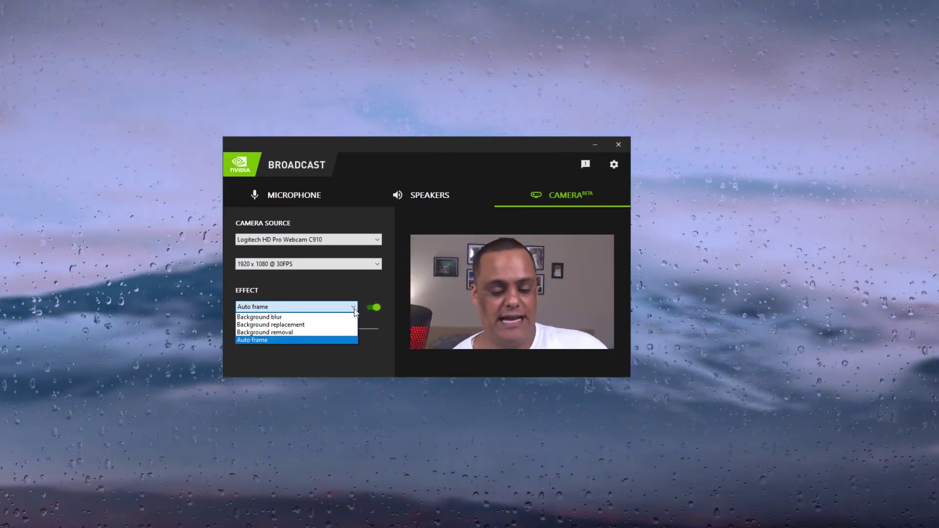
click(323, 318)
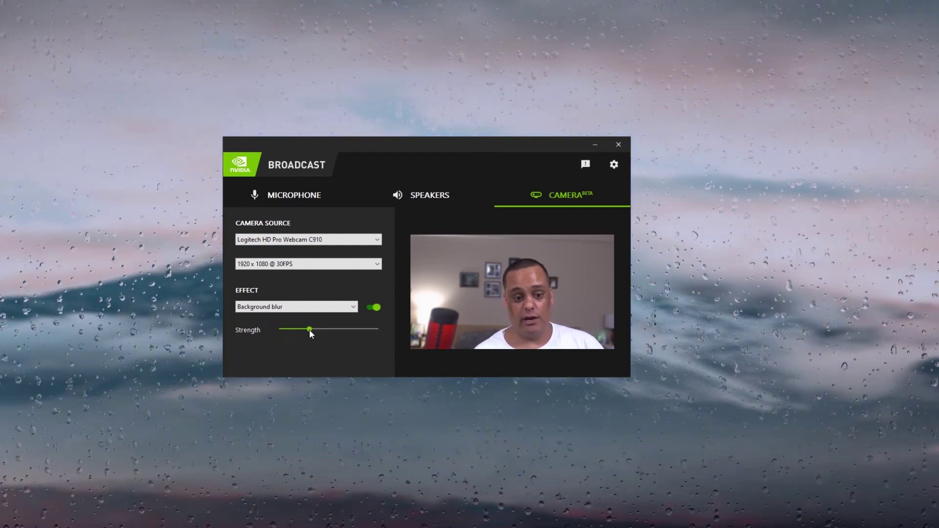
drag(309, 330, 394, 330)
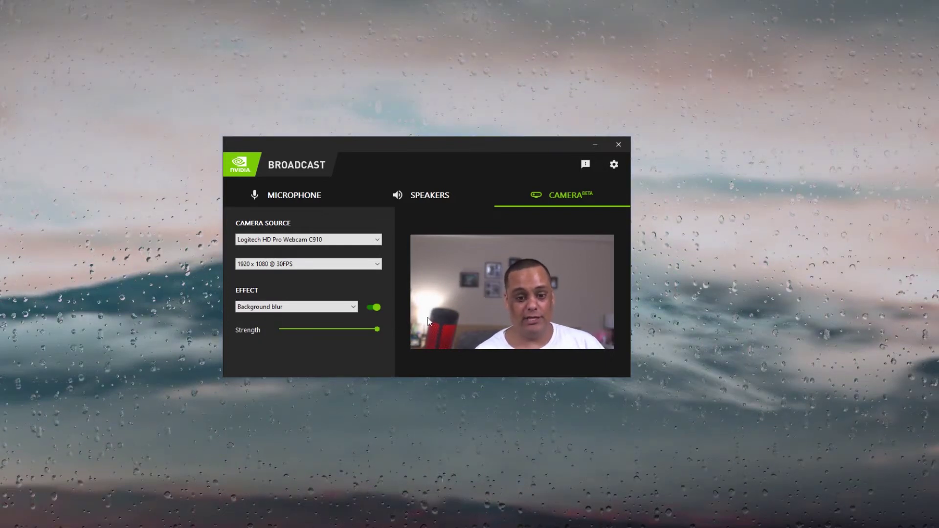
drag(379, 331, 269, 336)
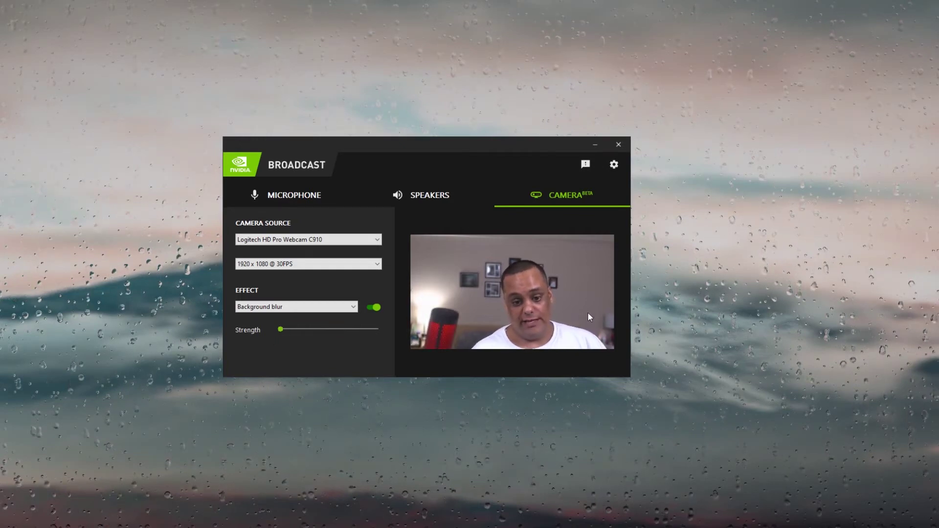
drag(281, 330, 392, 330)
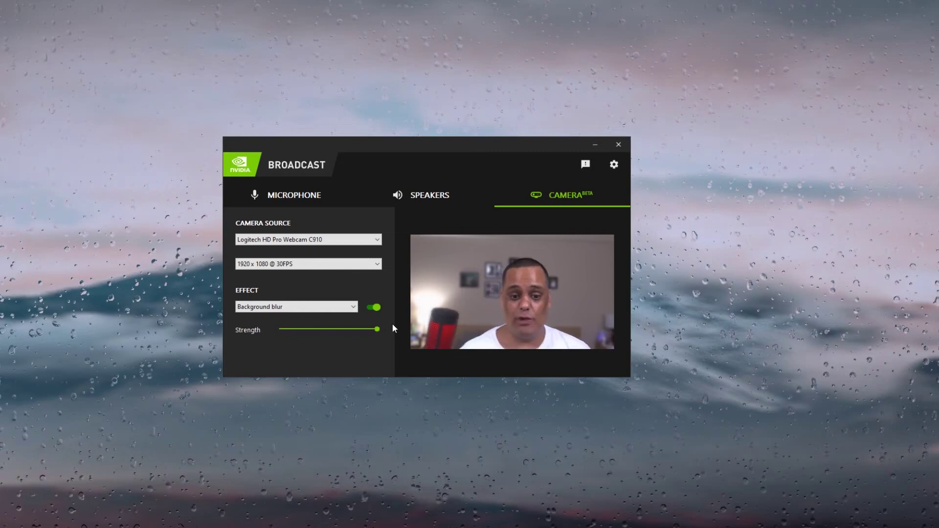
Switch the camera effect to Background replacement and browse for an image or video file
click(340, 309)
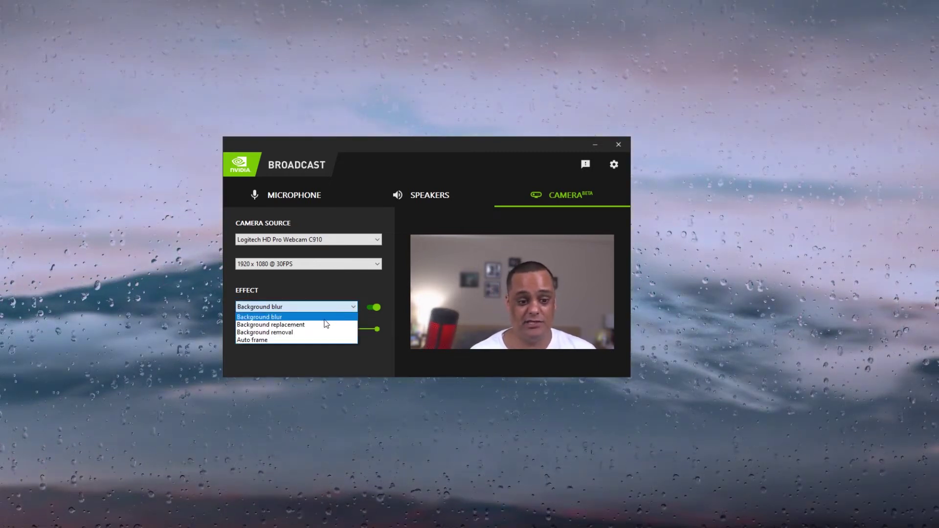
click(316, 324)
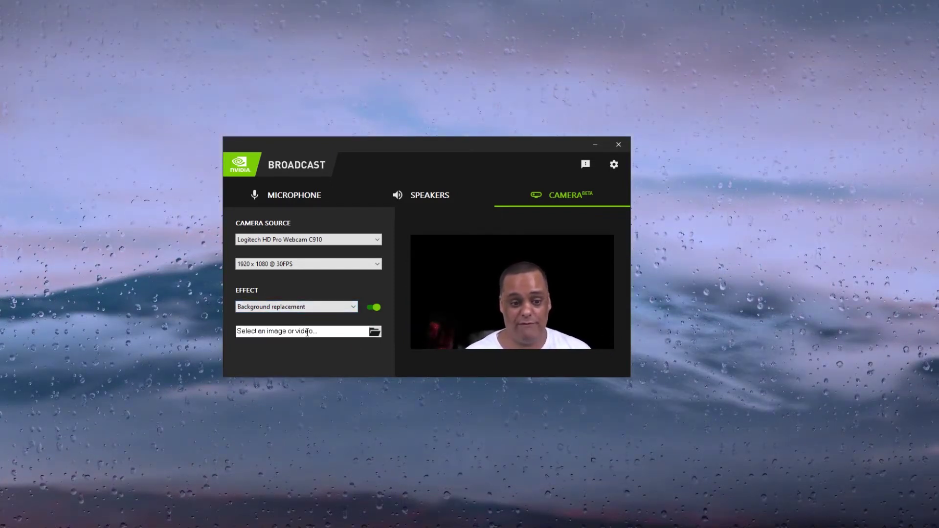
click(307, 333)
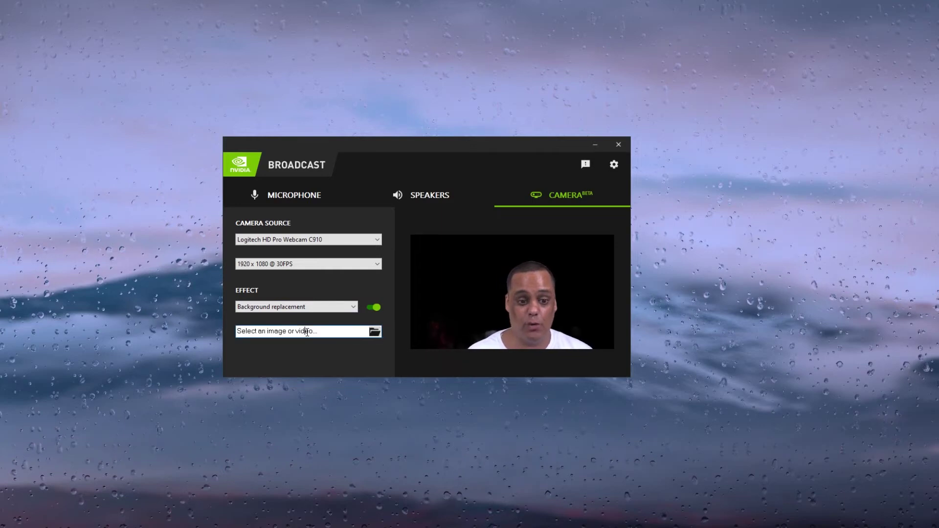
click(375, 332)
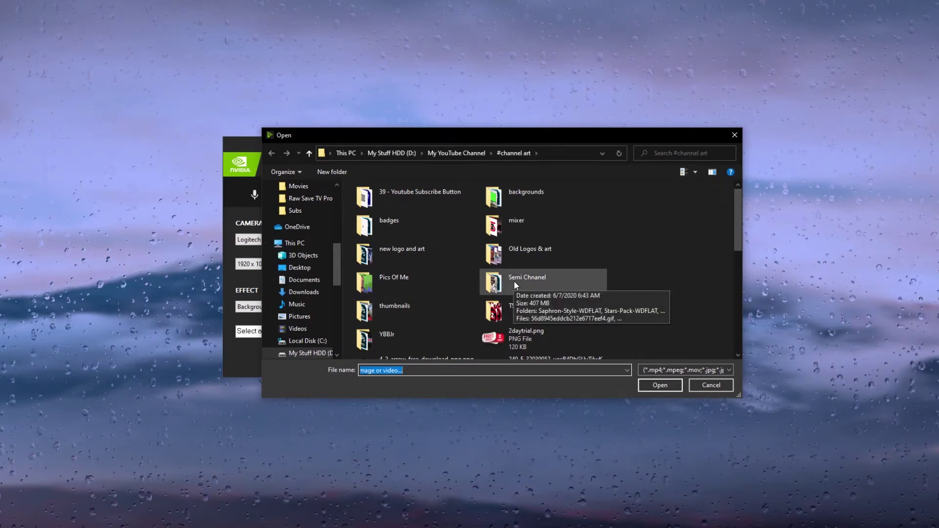
Load "streamyard background.jpg" from the #channel art folder as the replacement background
scroll(464, 304, down, 10)
scroll(453, 301, up, 7)
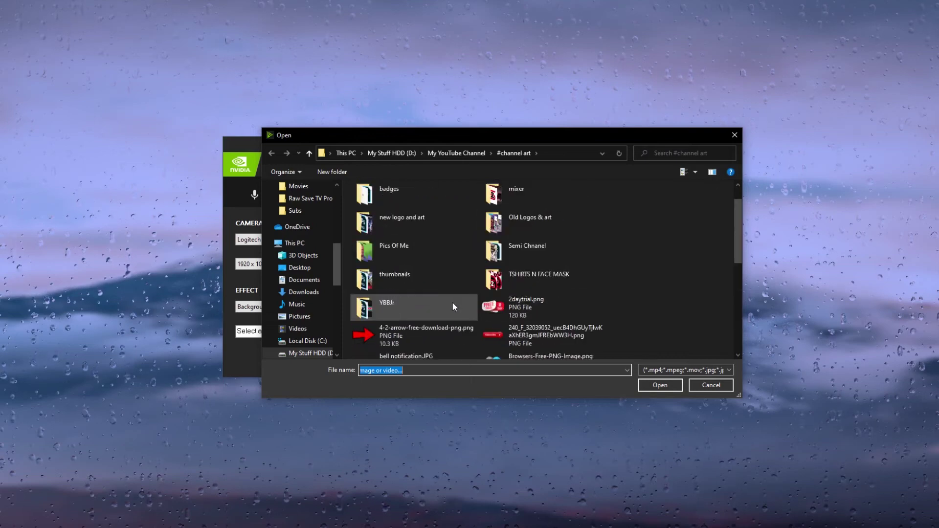
scroll(452, 301, down, 2)
scroll(463, 293, down, 2)
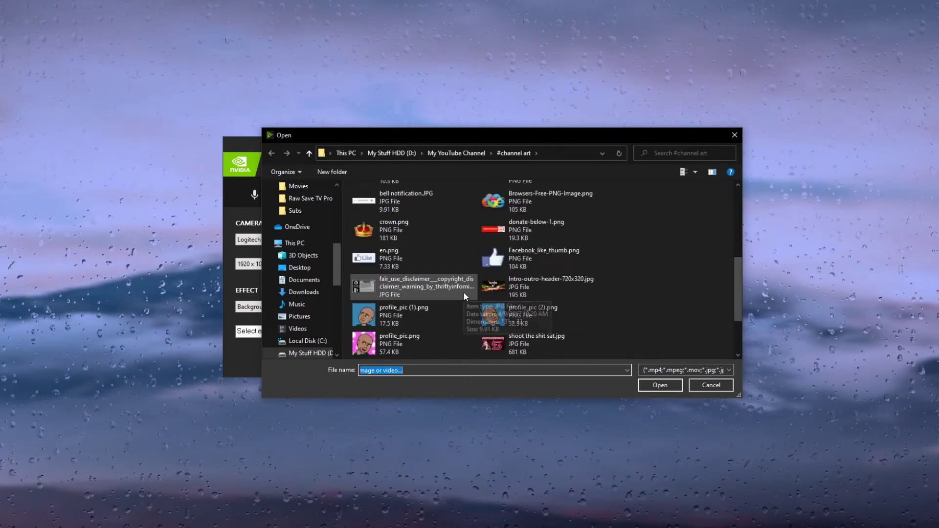
scroll(463, 292, down, 2)
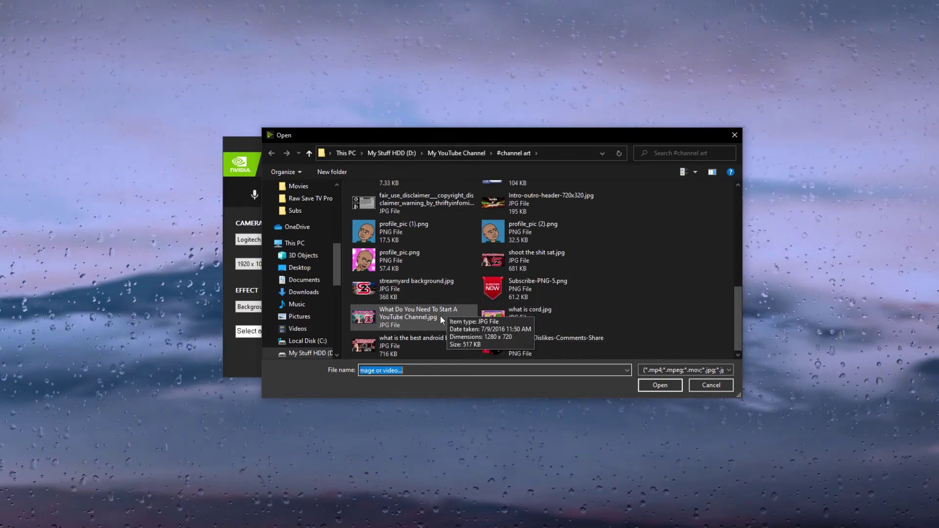
scroll(527, 273, up, 2)
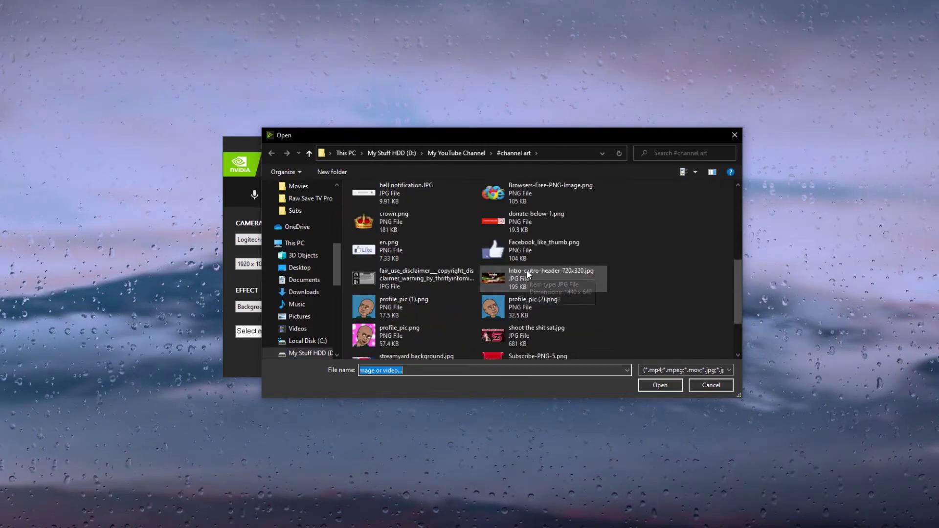
scroll(527, 274, up, 3)
scroll(527, 274, up, 3)
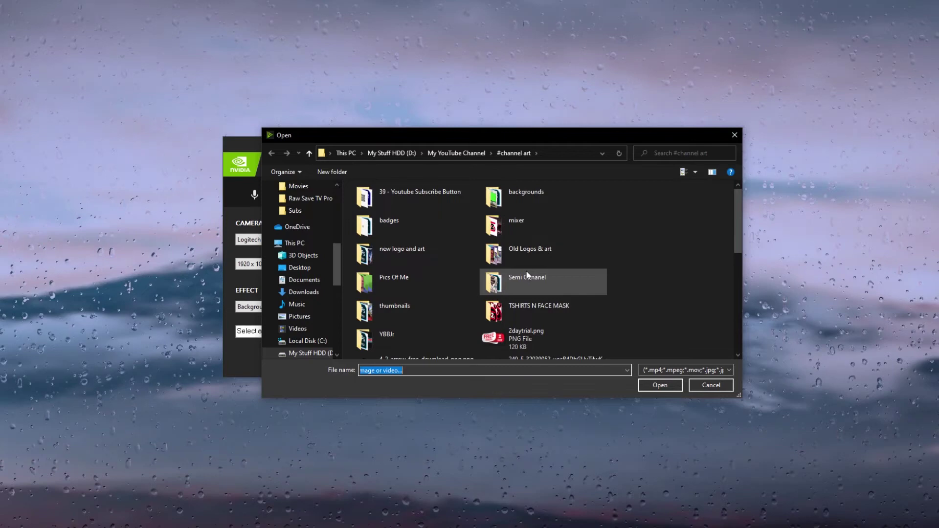
scroll(527, 275, down, 8)
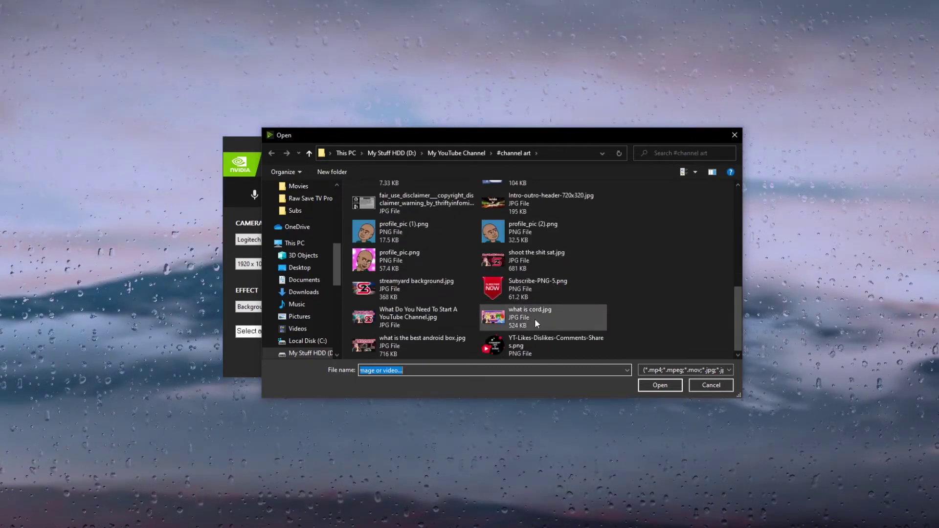
double_click(387, 293)
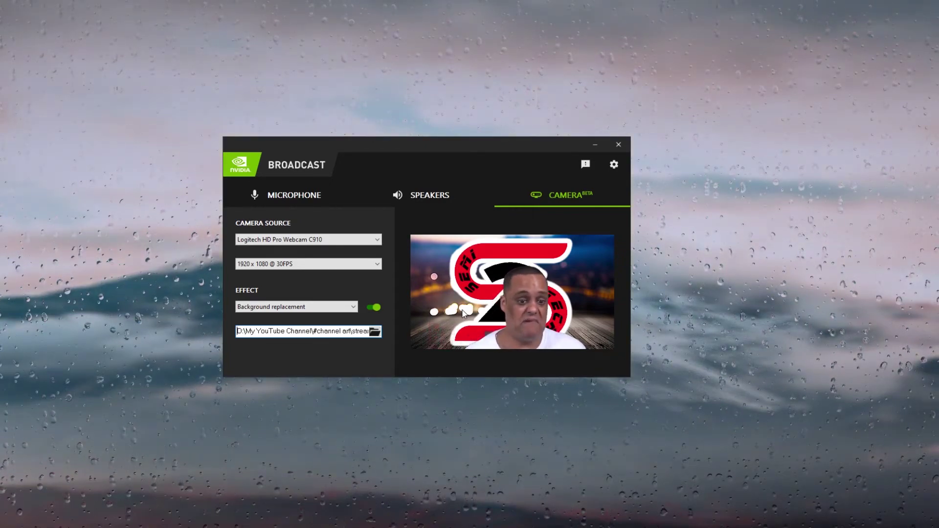
Switch the camera effect to Background removal
click(313, 308)
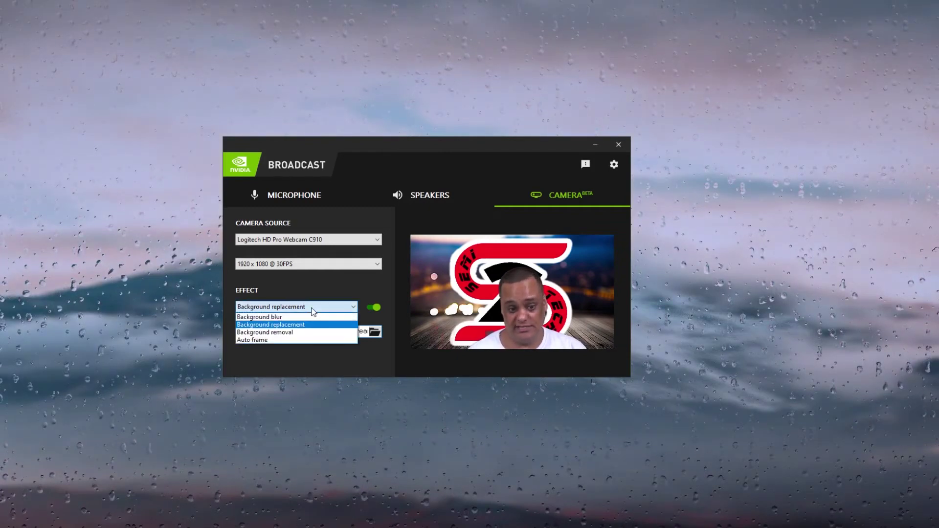
click(294, 334)
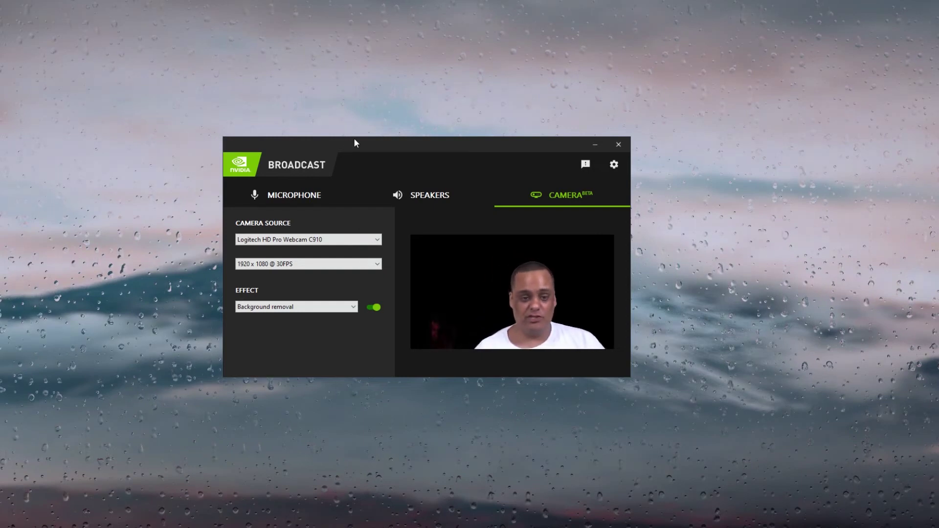
Move the Broadcast window aside, switch to Streamlabs OBS and place its window next to it
drag(353, 142, 664, 155)
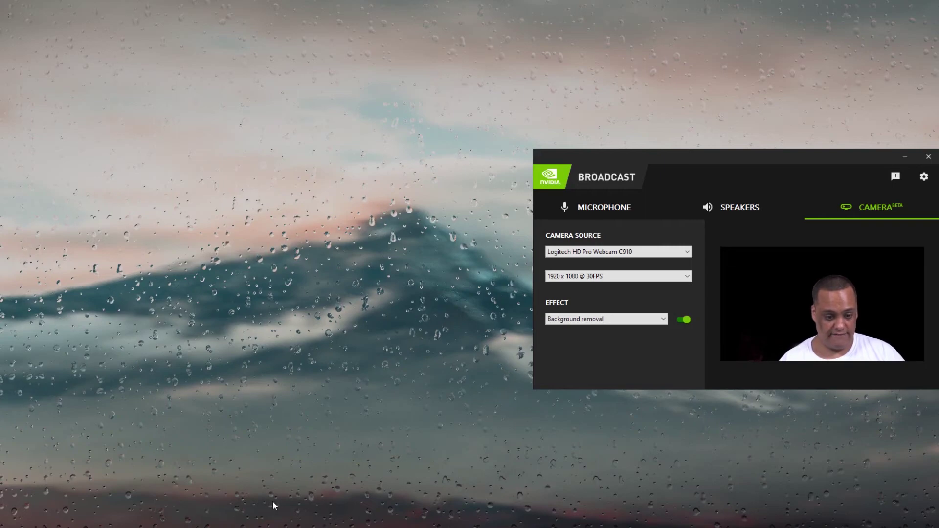
click(402, 507)
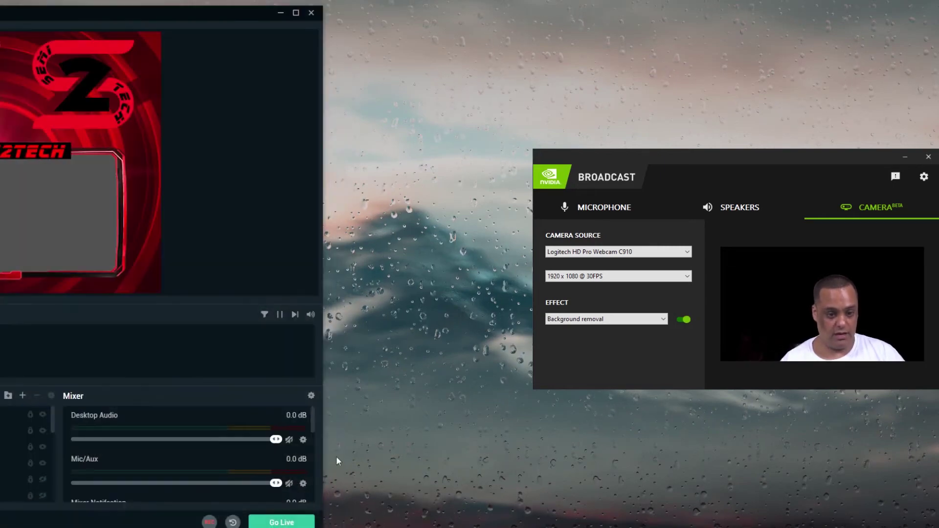
drag(0, 10, 71, 19)
drag(0, 14, 107, 66)
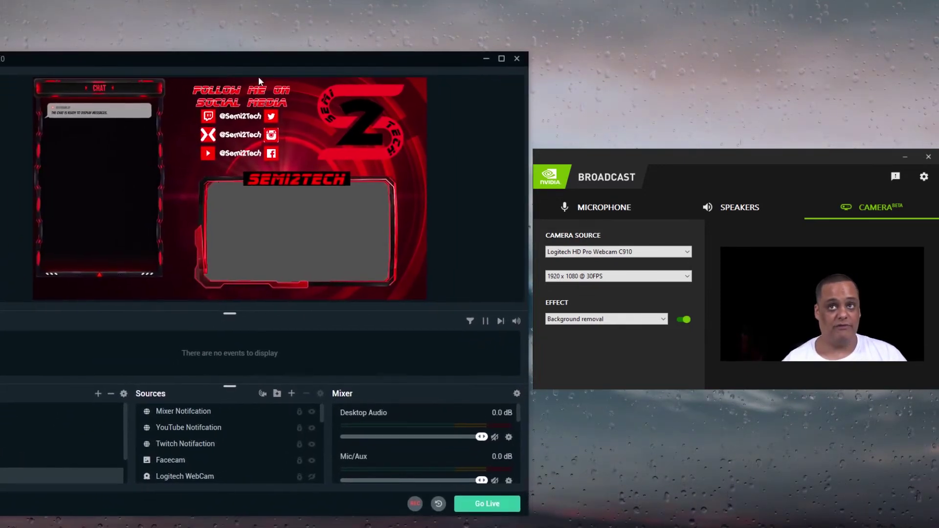
Start adding a Video Capture Device to the scene as a new source instead of an existing one
drag(268, 57, 272, 58)
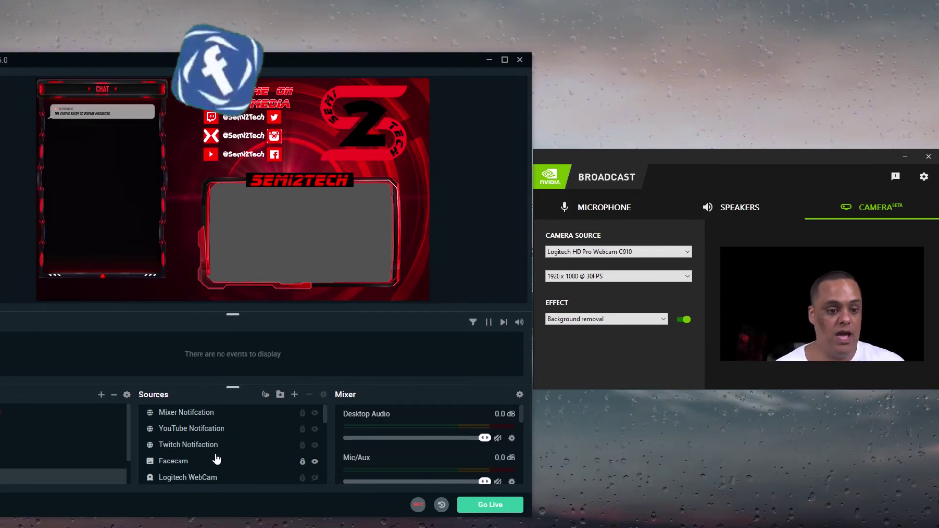
click(294, 395)
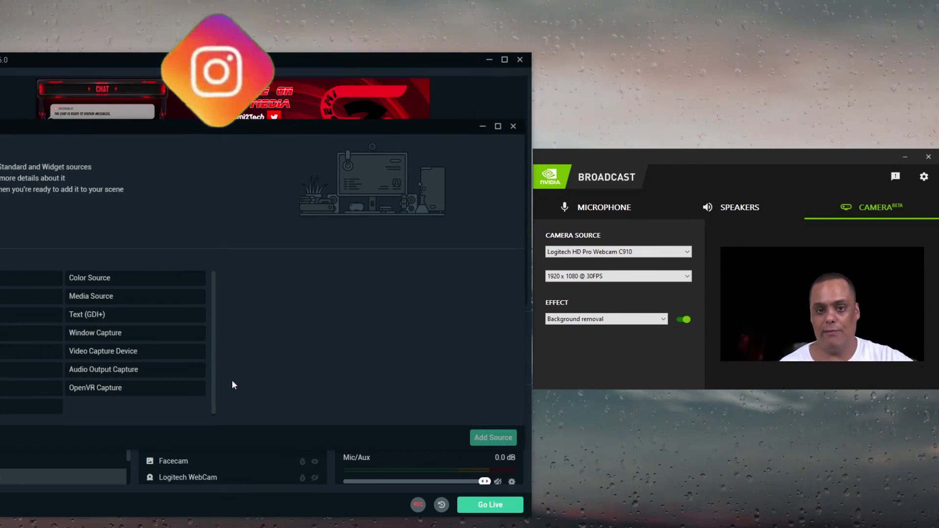
click(128, 352)
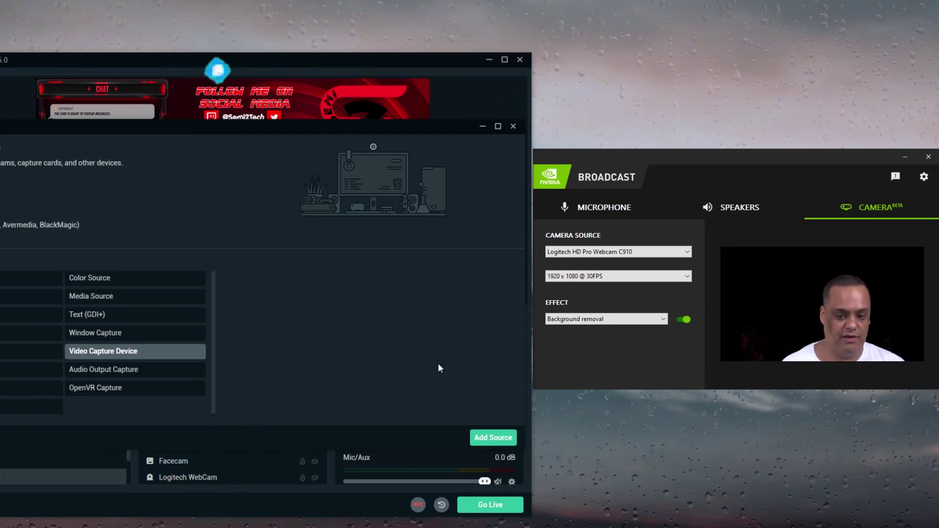
click(492, 438)
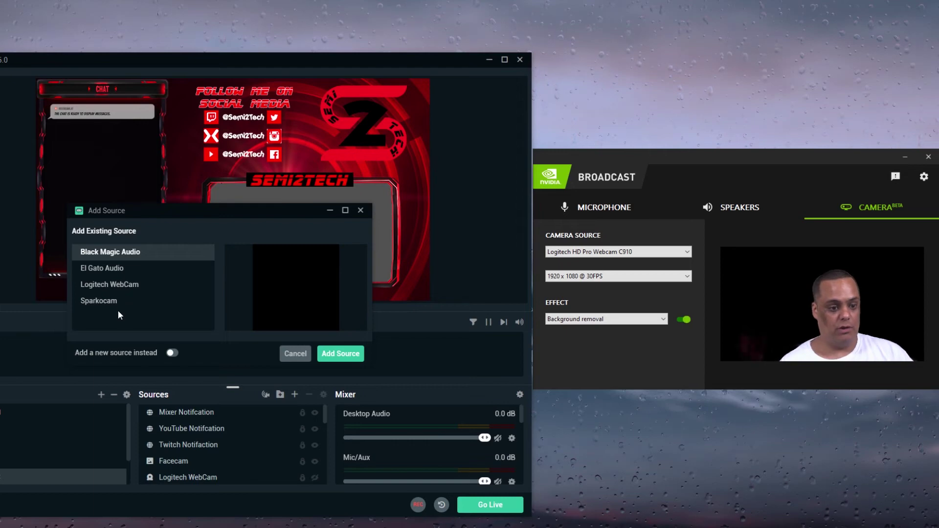
click(172, 353)
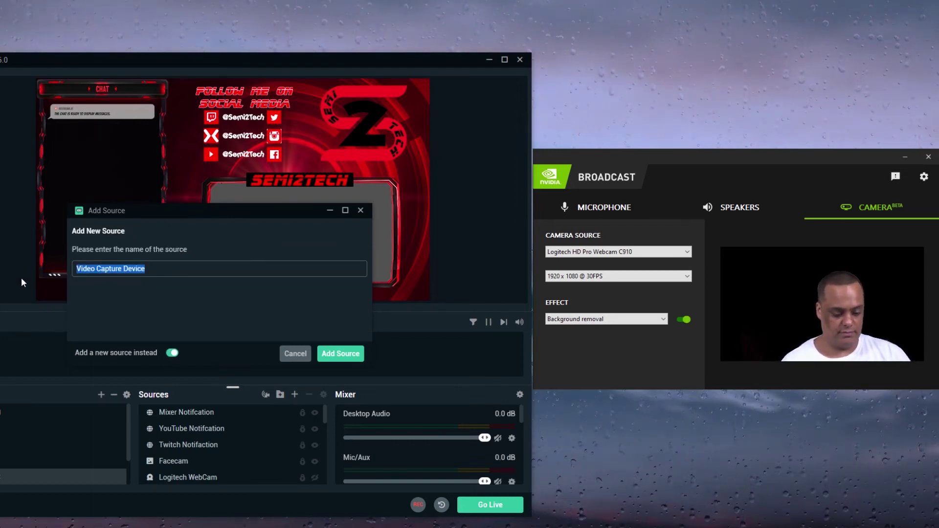
Name the new source "Nvidia Broadcast" and add it to the scene
text(vidia)
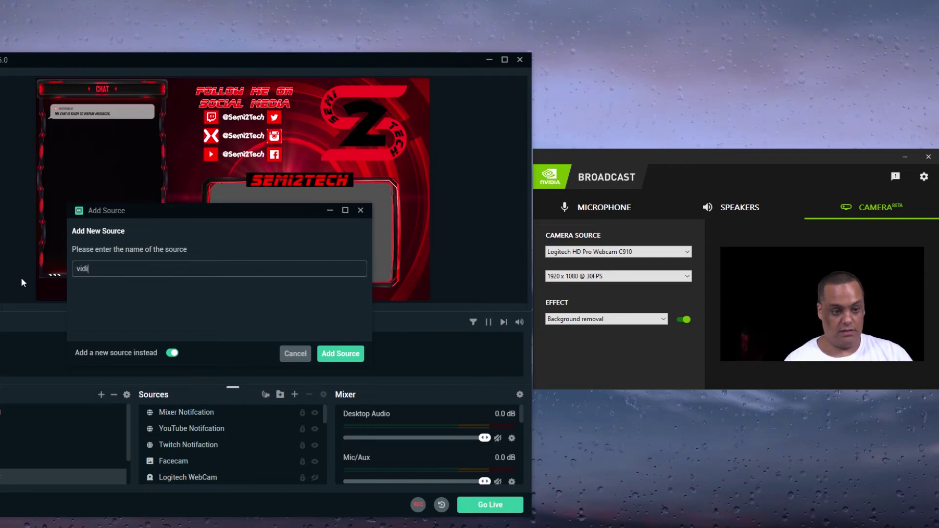
key(BackSpace)
key(BackSpace)
key(BackSpace)
key(BackSpace)
key(BackSpace)
key(BackSpace)
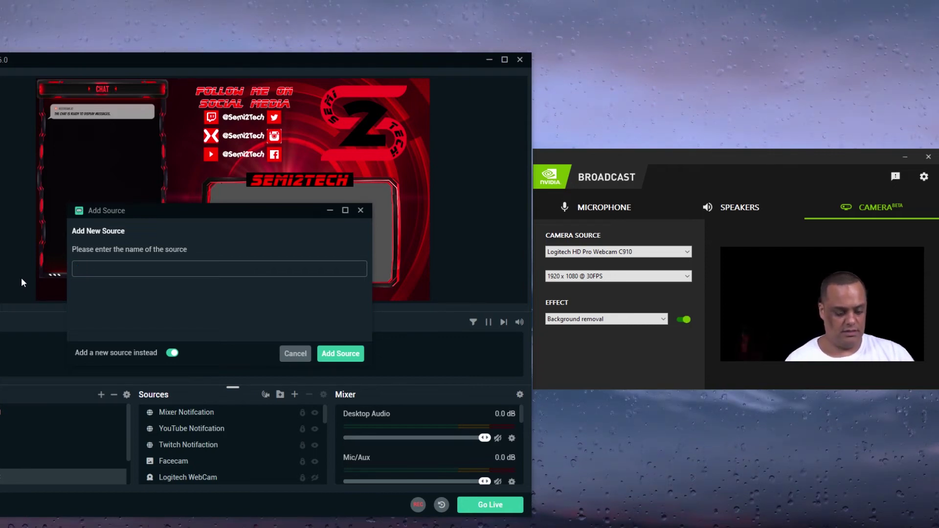
text(Nvid)
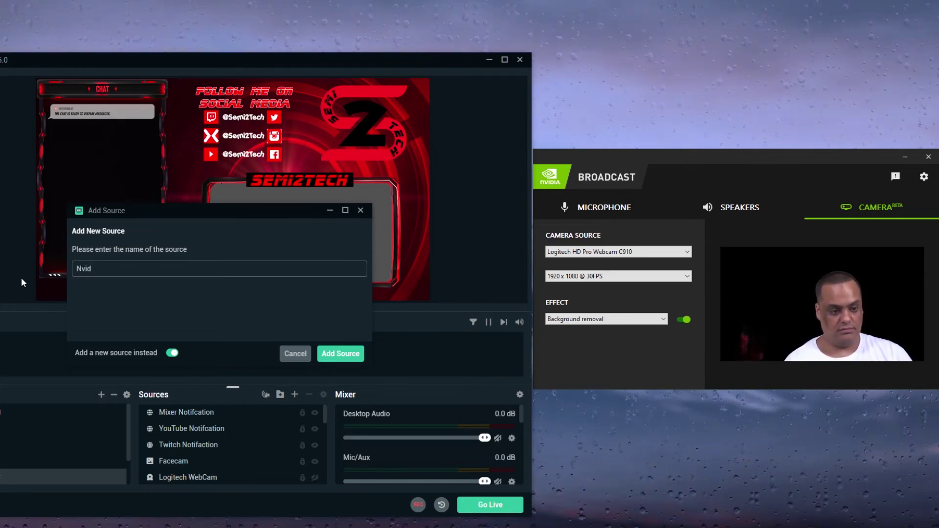
text(ia )
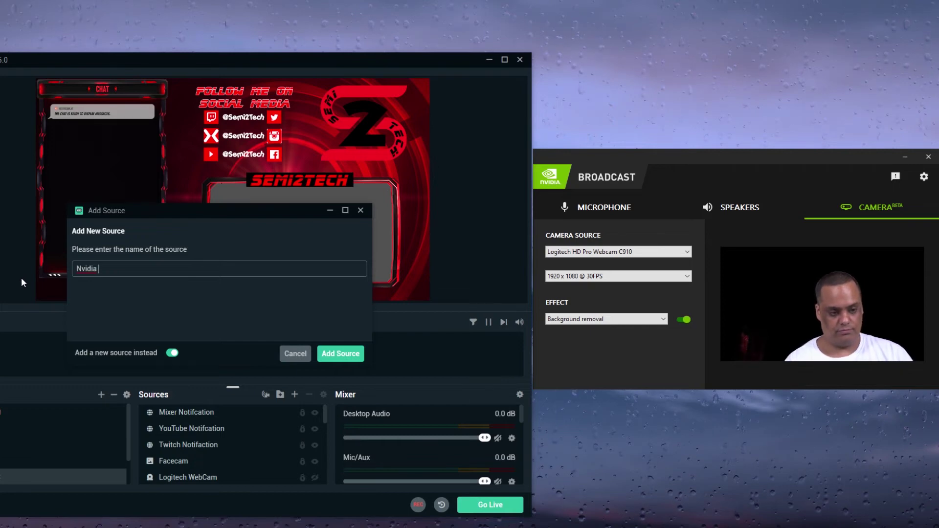
text(Broa)
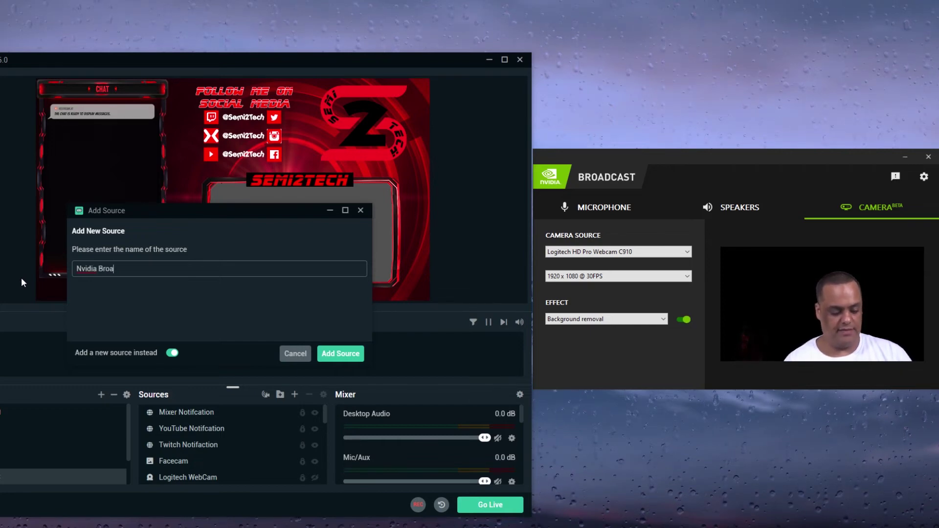
text(dcast)
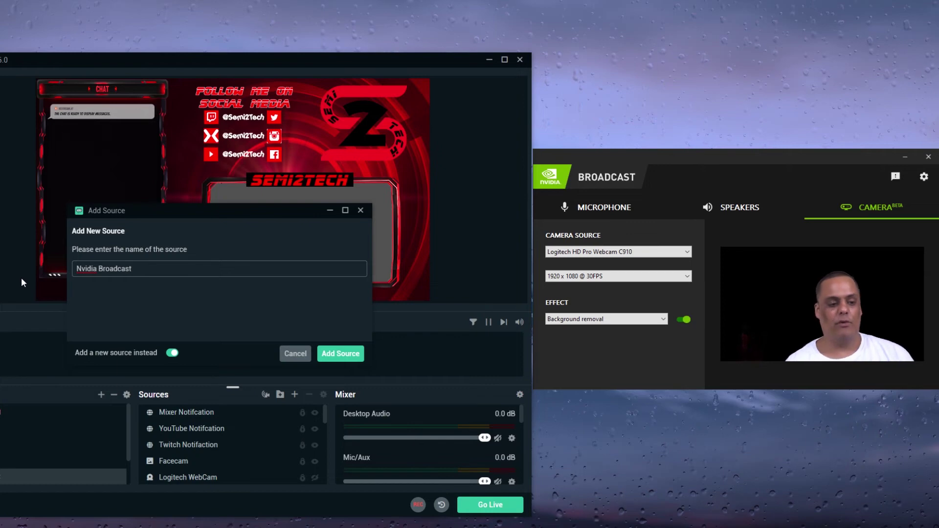
click(335, 353)
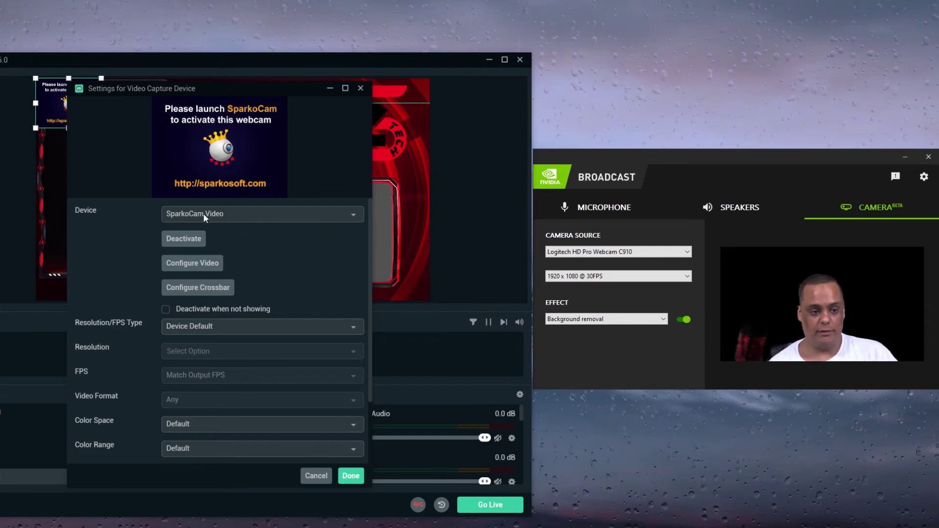
Set the new source's capture device to Camera (NVIDIA Broadcast) and accept its settings
click(245, 214)
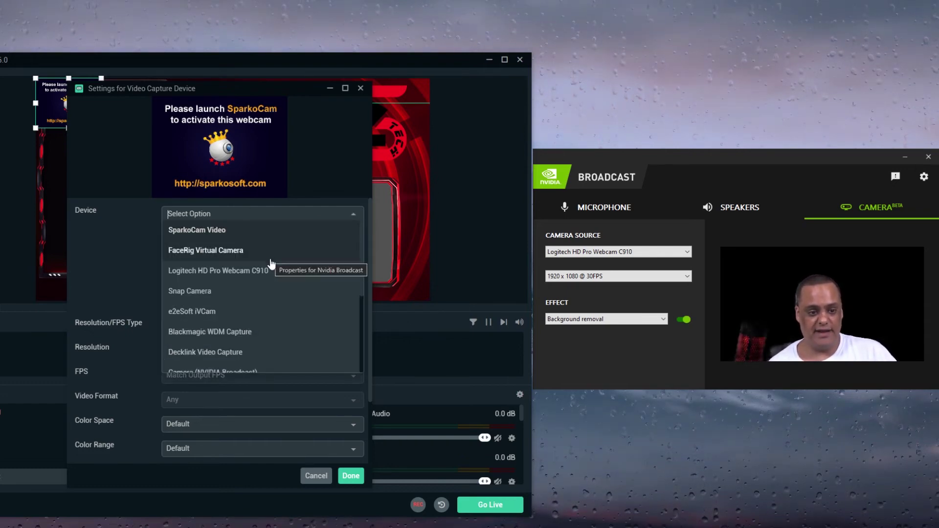
click(219, 280)
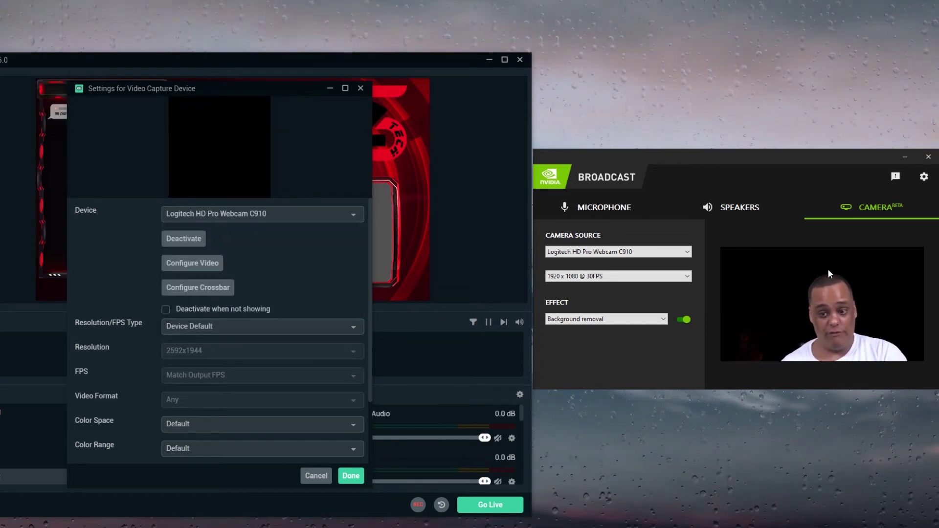
click(201, 215)
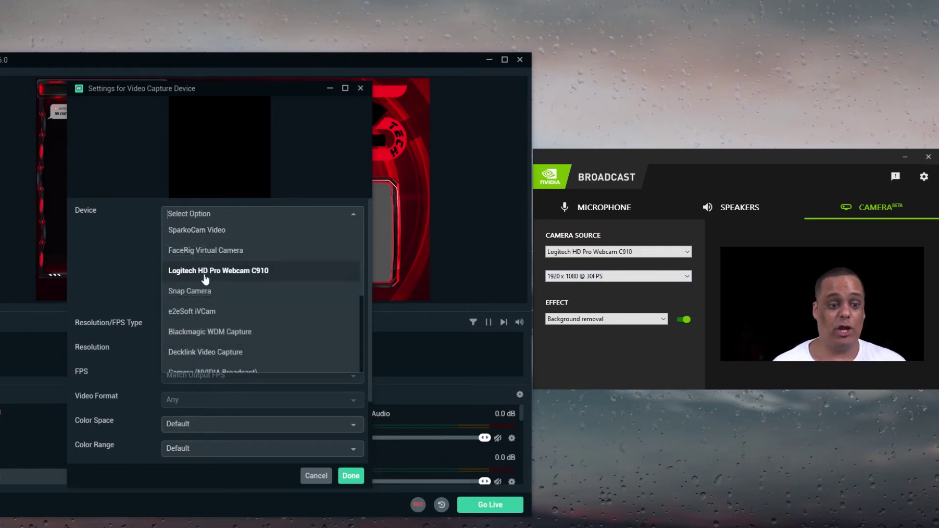
scroll(206, 272, down, 1)
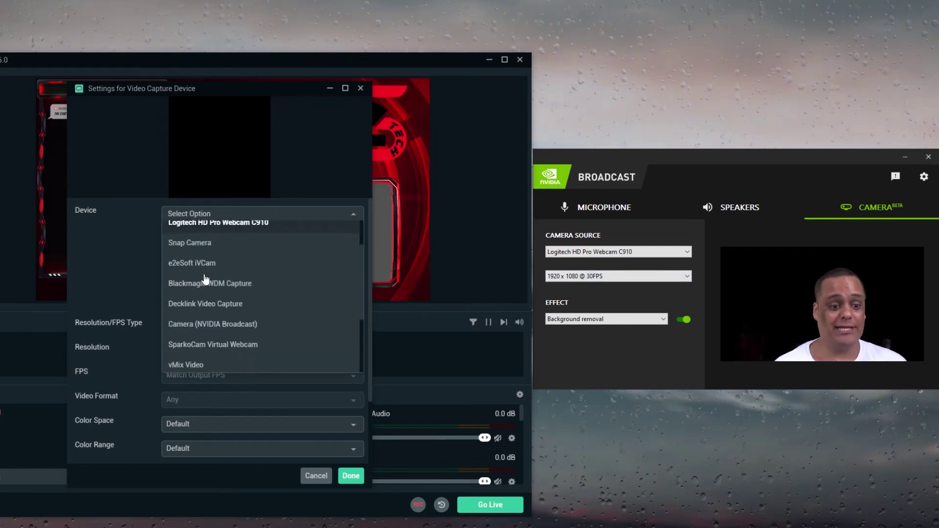
click(219, 327)
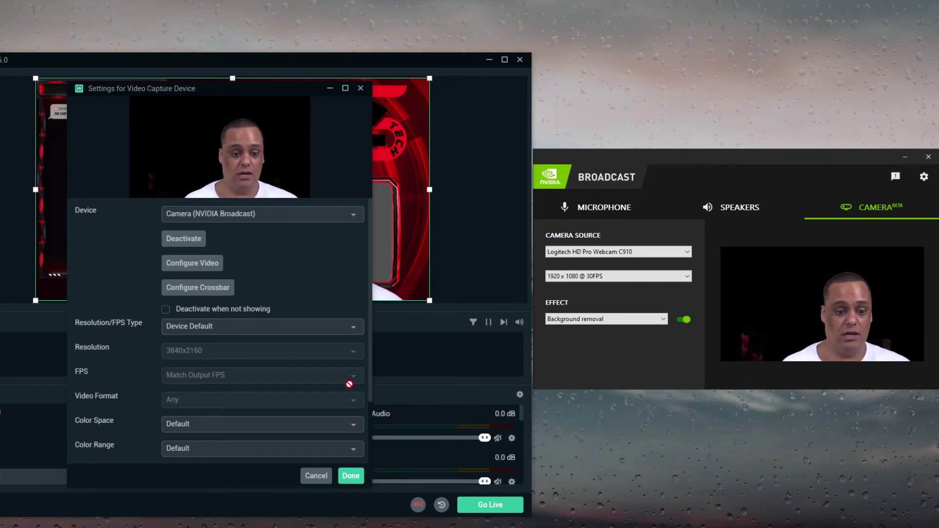
click(350, 476)
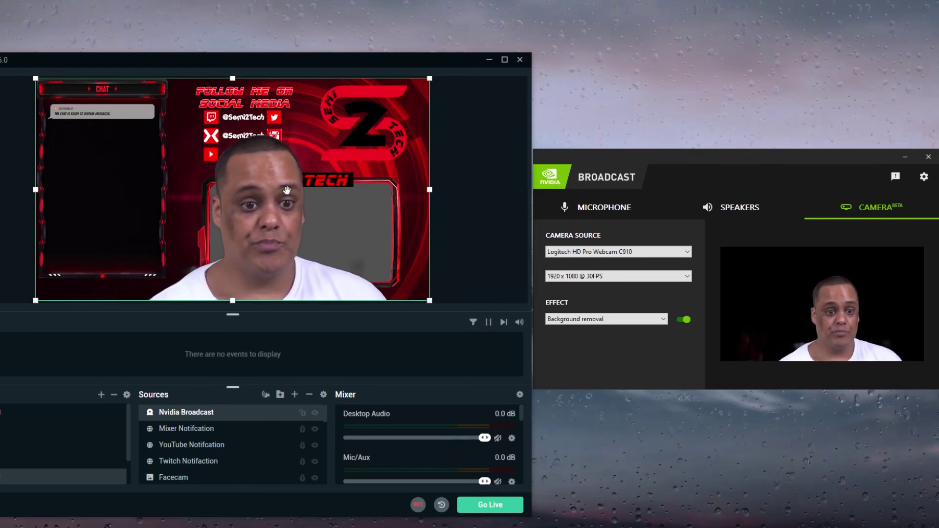
In NVIDIA Broadcast, try the Background blur camera effect and return to Background removal
click(655, 318)
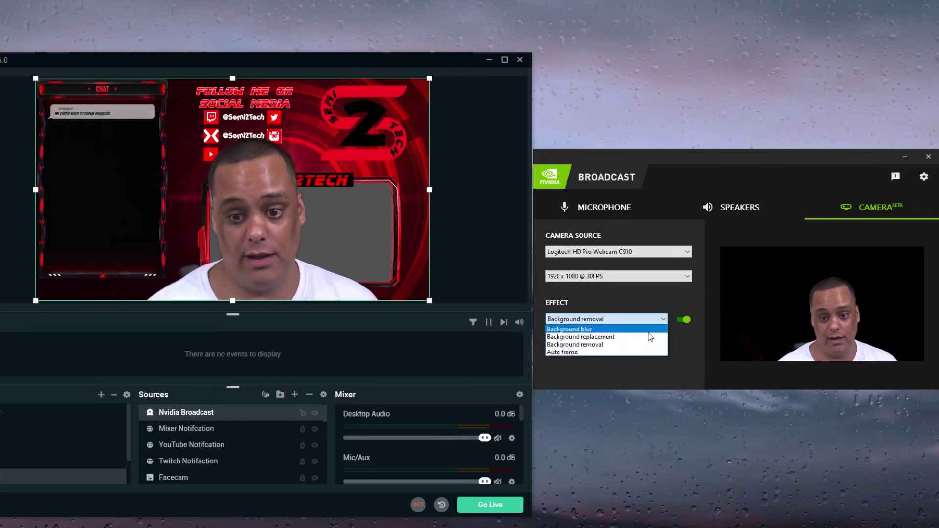
click(612, 330)
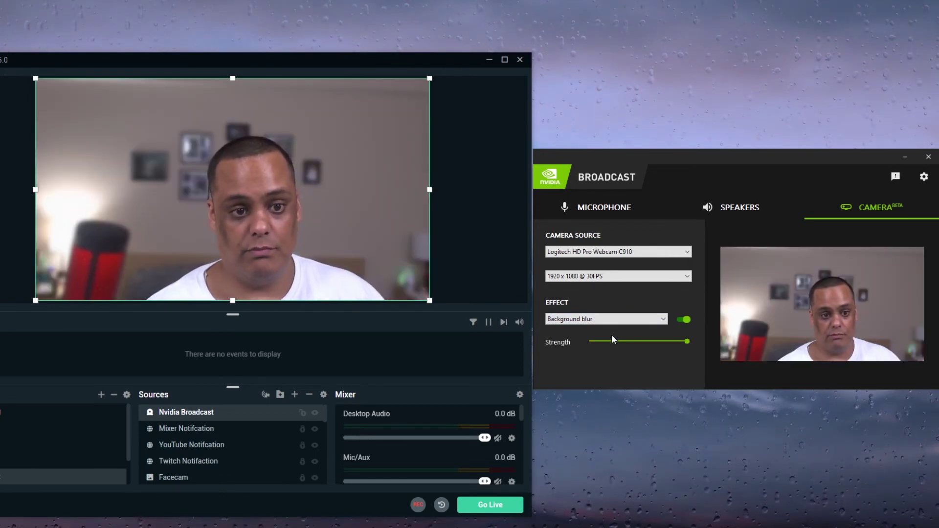
click(660, 321)
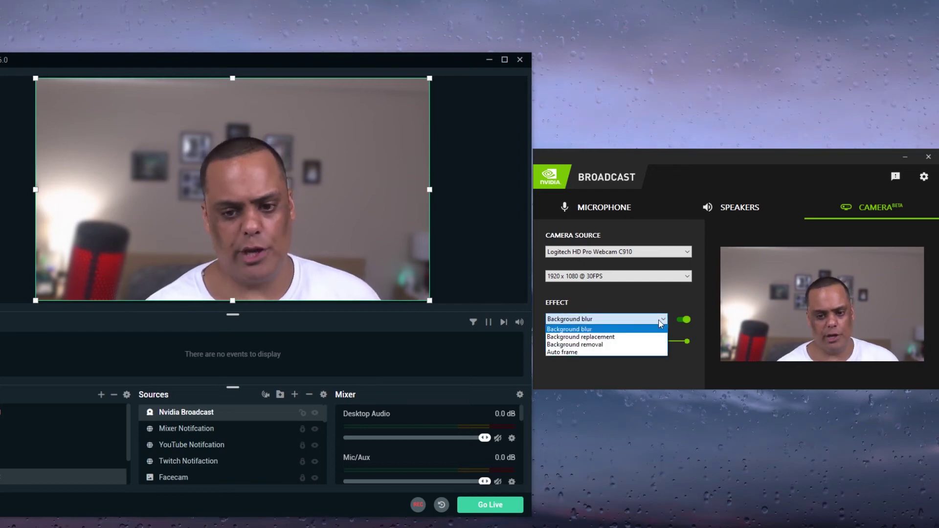
click(634, 345)
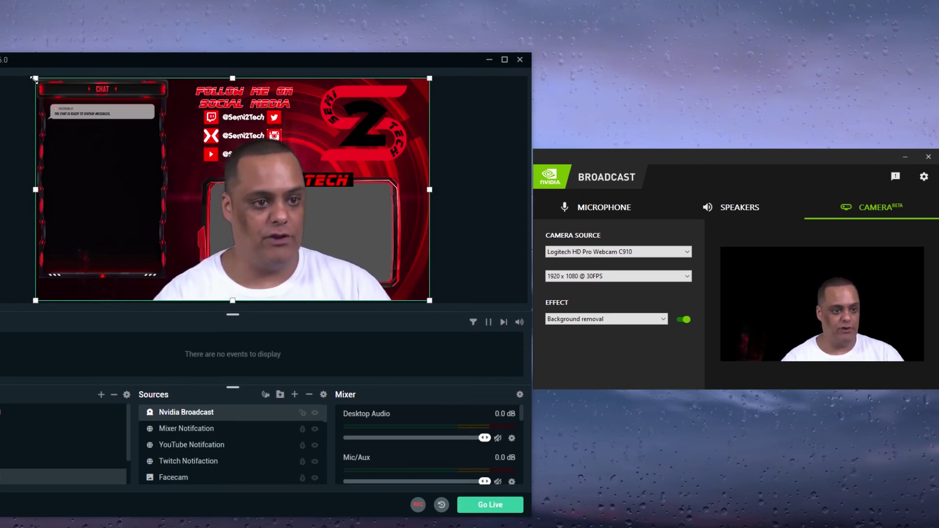
In Streamlabs OBS, shrink the Nvidia Broadcast camera source, place it inside the facecam frame below the SEMI2TECH label and deselect it
drag(35, 79, 245, 239)
drag(246, 243, 206, 223)
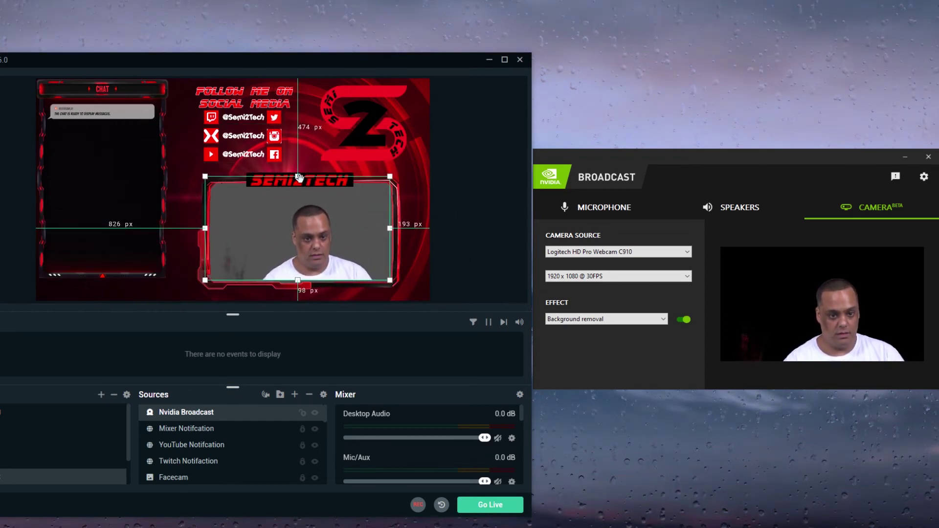
drag(298, 177, 298, 191)
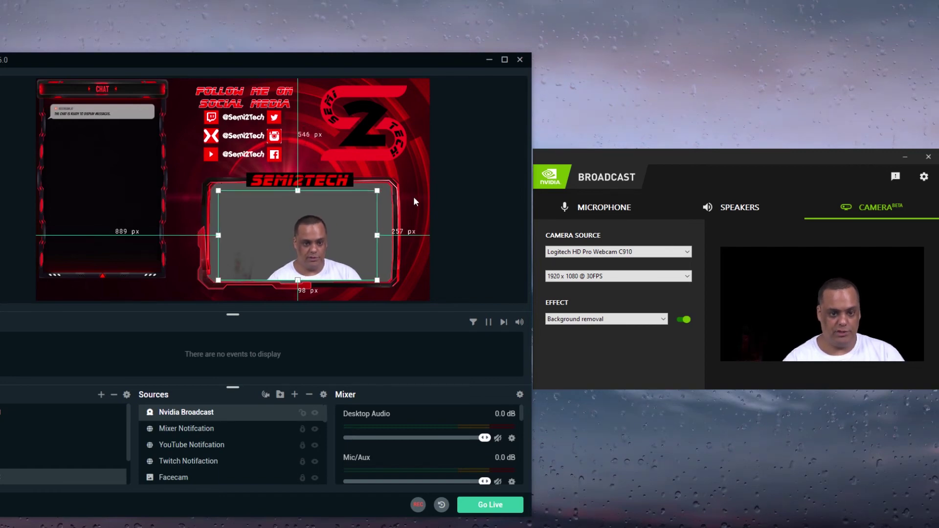
click(473, 185)
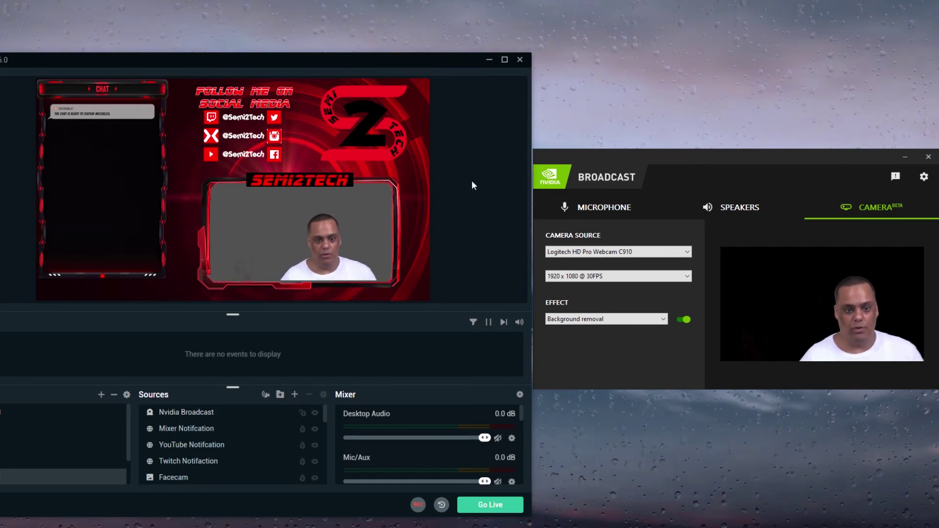